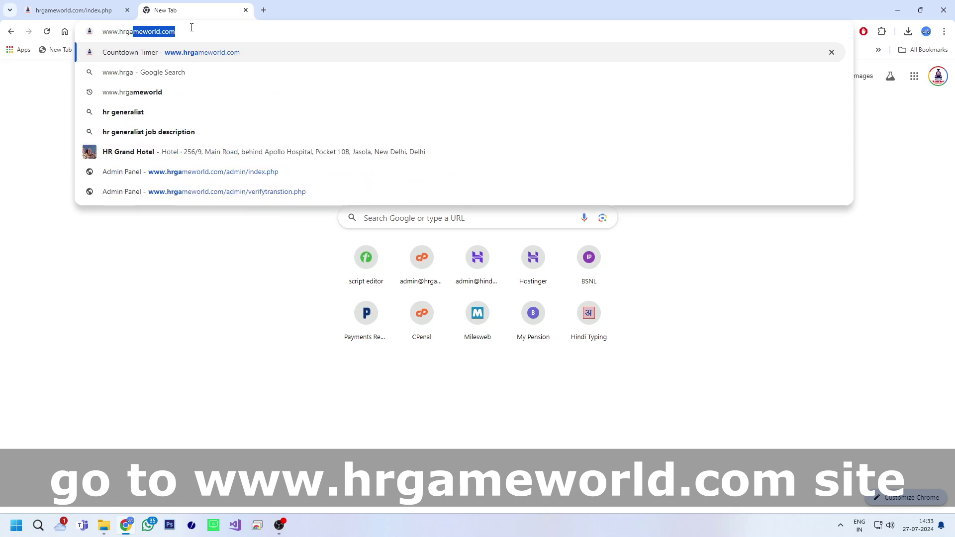
pyautogui.write('r')
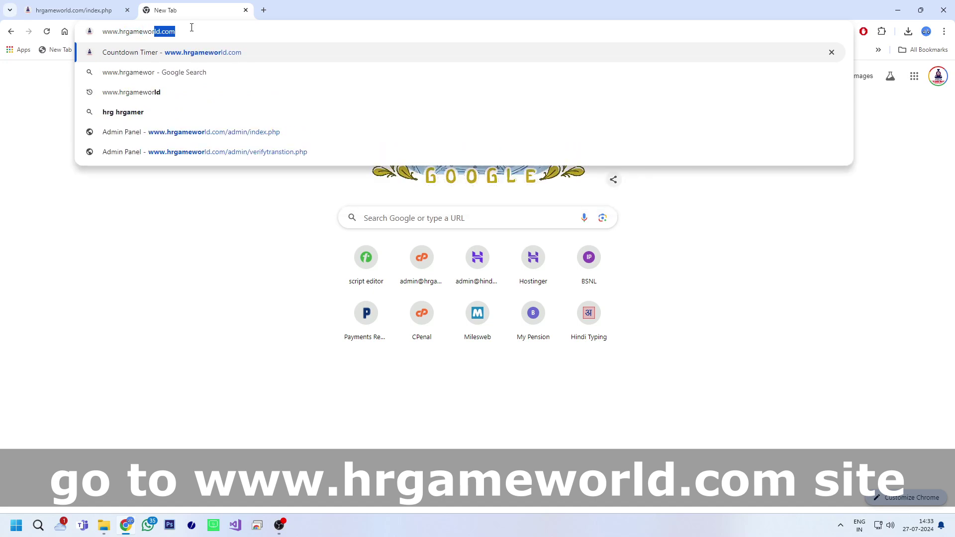
pyautogui.write('ld.com')
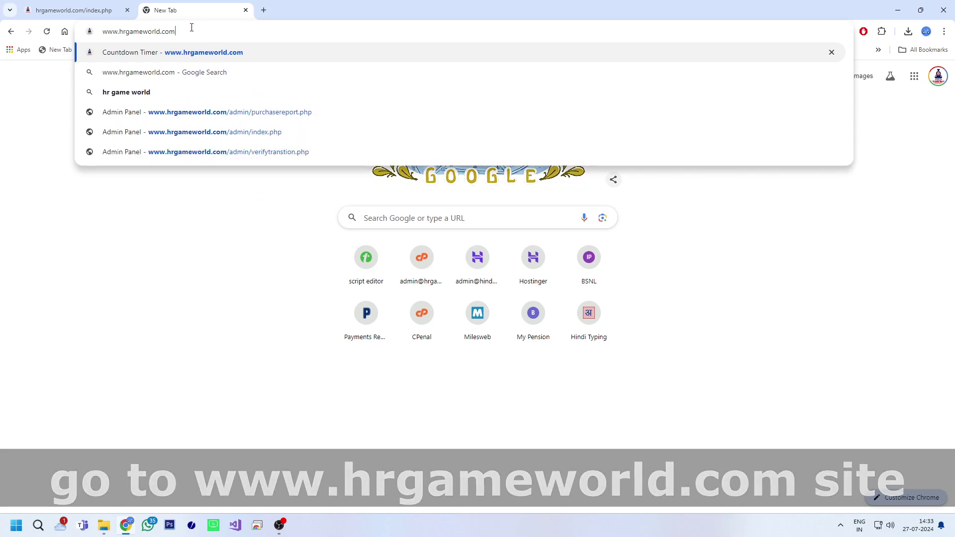
pyautogui.press('Return')
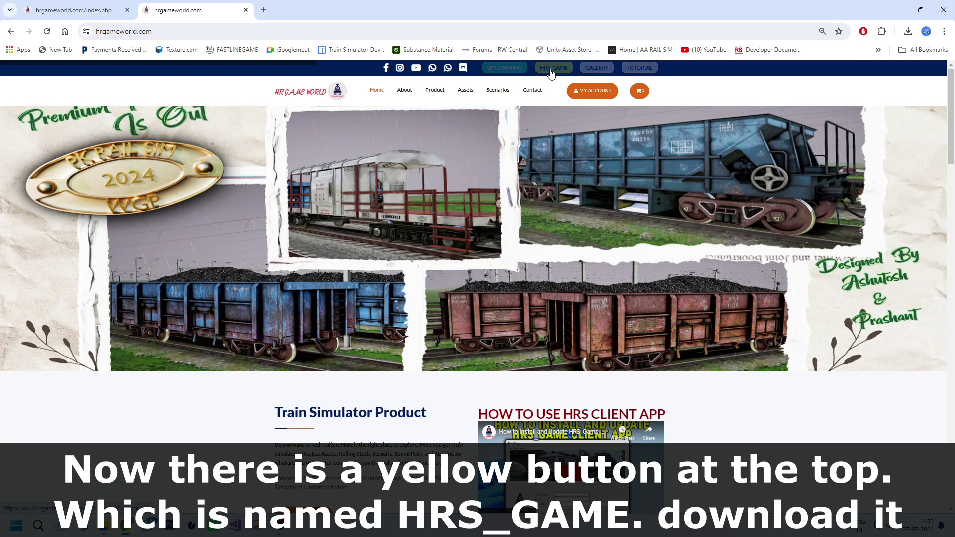
pyautogui.click(550, 70)
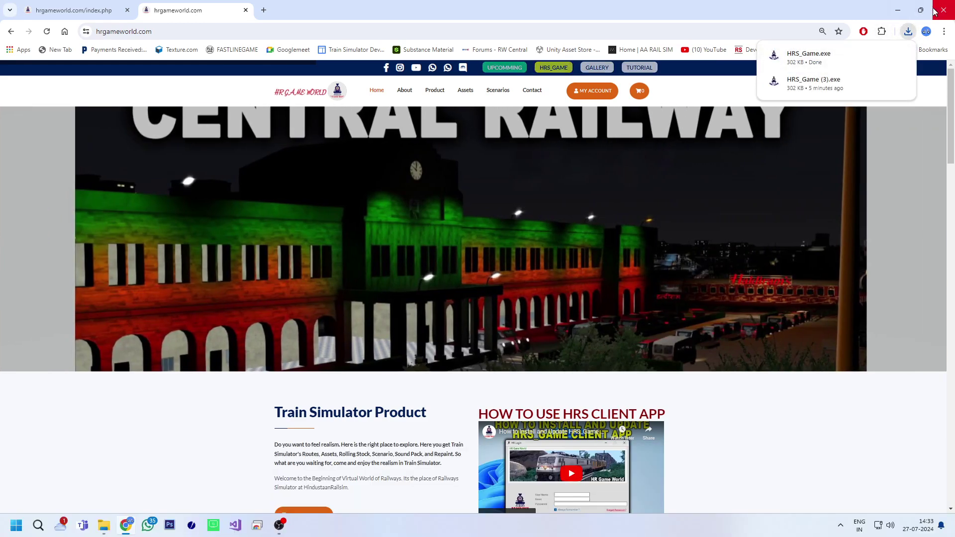
# Step: Minimise the browser and open This PC and Downloads in separate File Explorer windows placed side by side
pyautogui.click(902, 12)
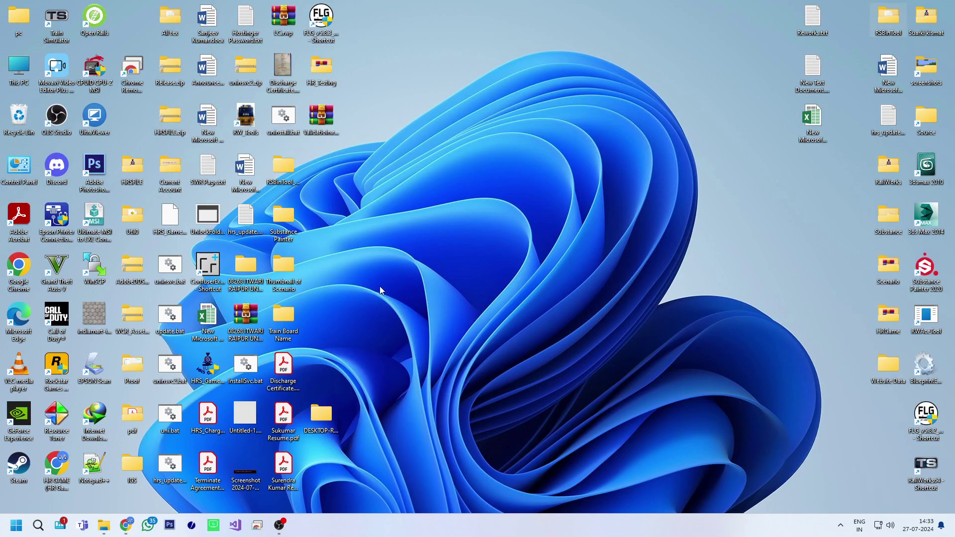
pyautogui.doubleClick(19, 67)
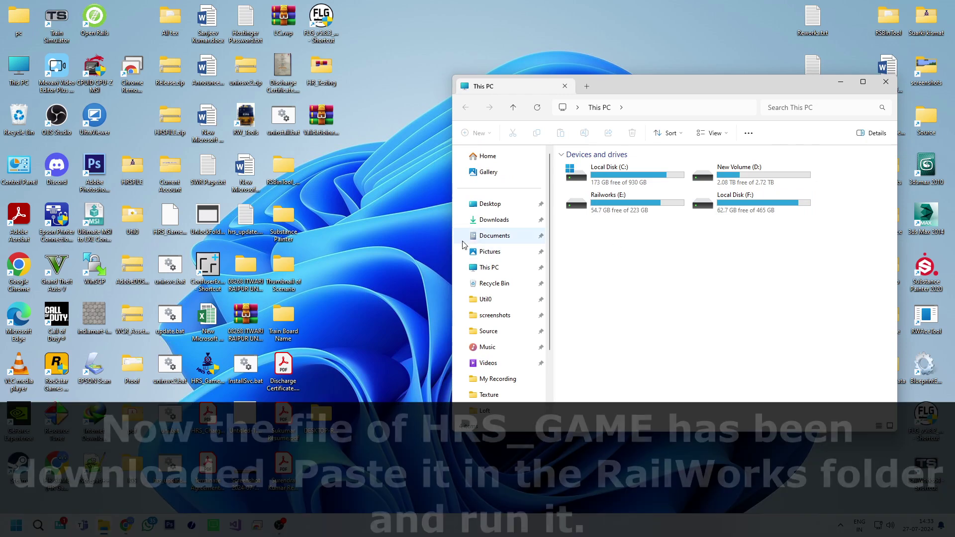
pyautogui.click(490, 220)
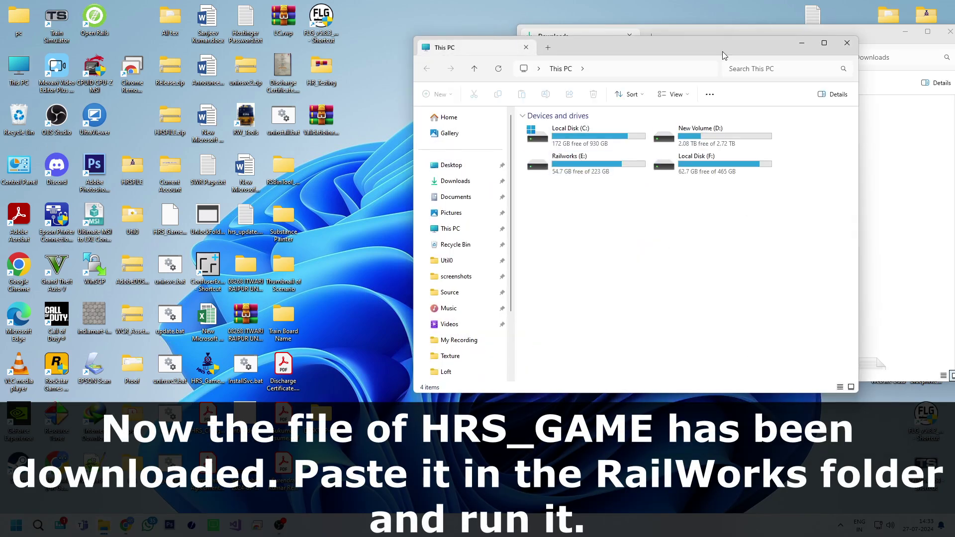
pyautogui.moveTo(622, 45); pyautogui.dragTo(209, 40)
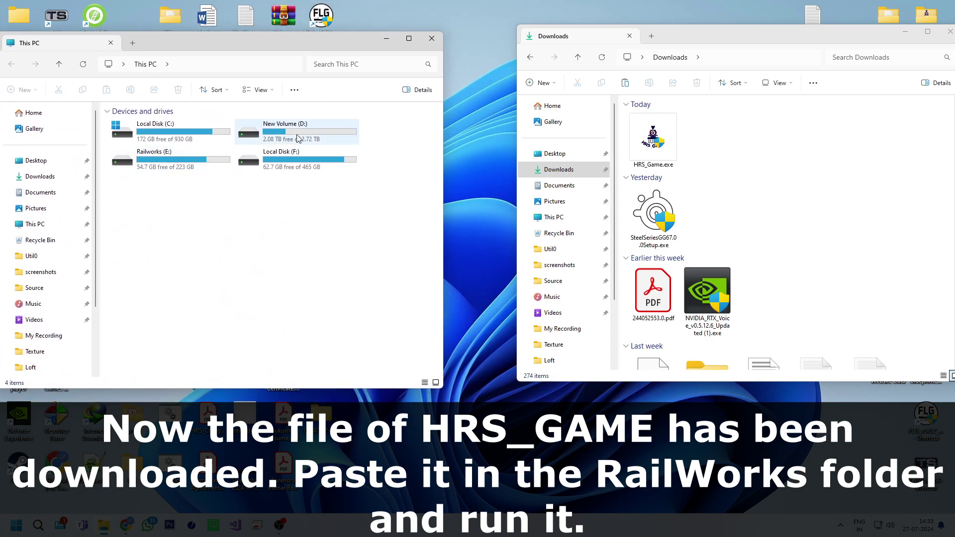
# Step: In the This PC window, open the folder D:\Program Files (x86)\Steam\steamapps\common\RailWorks
pyautogui.click(298, 138)
pyautogui.click(264, 213)
pyautogui.click(285, 143)
pyautogui.doubleClick(285, 143)
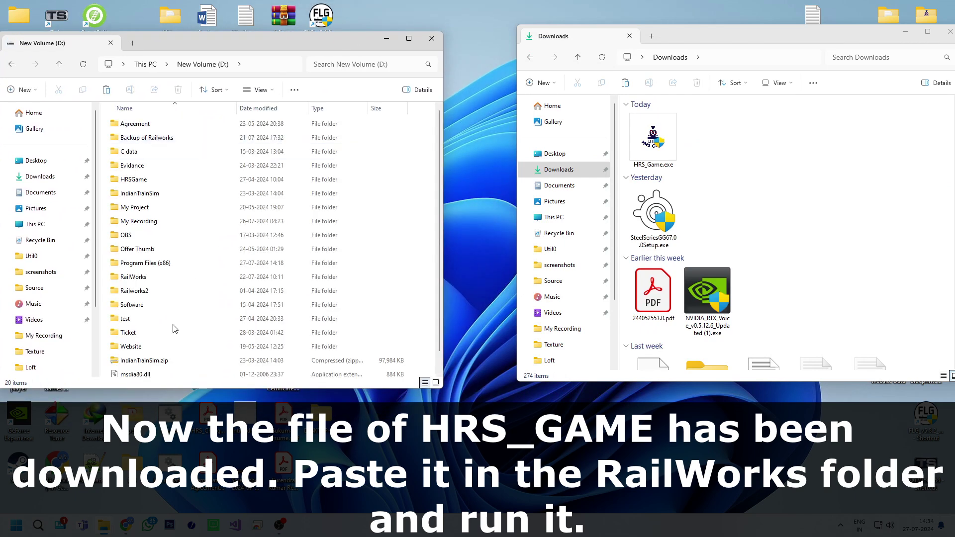
pyautogui.doubleClick(138, 263)
pyautogui.doubleClick(134, 138)
pyautogui.doubleClick(141, 124)
pyautogui.doubleClick(139, 123)
pyautogui.doubleClick(132, 124)
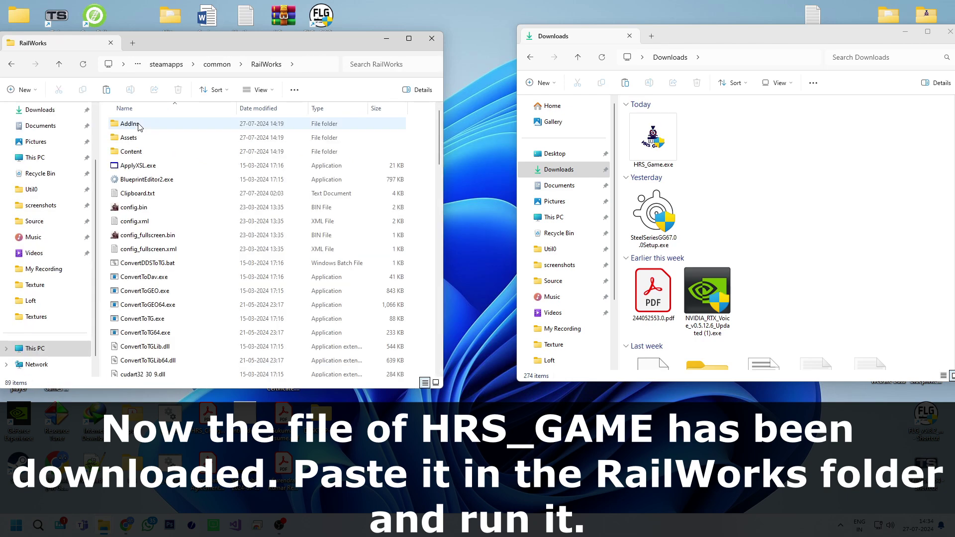
# Step: Move HRS_Game.exe from the Downloads folder into the RailWorks folder
pyautogui.rightClick(657, 141)
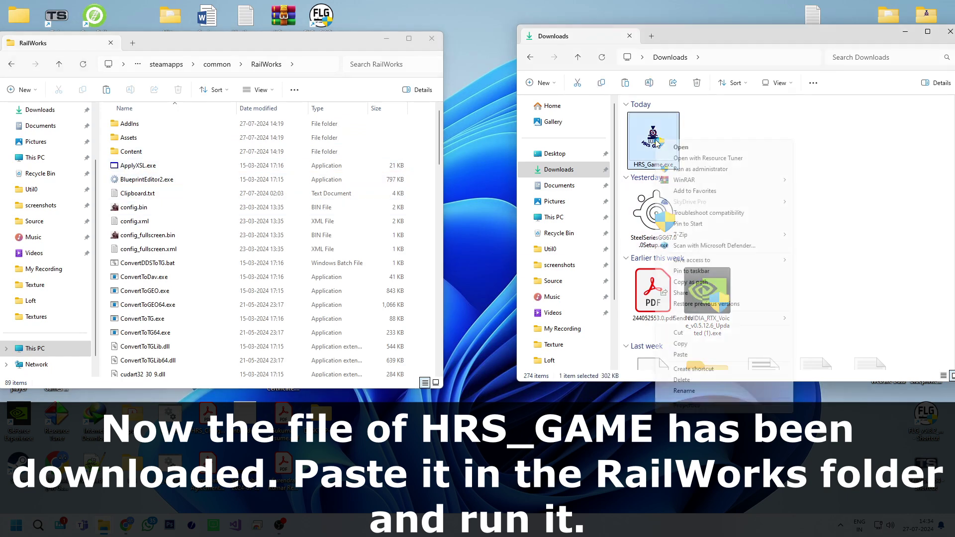
pyautogui.click(691, 334)
pyautogui.rightClick(420, 298)
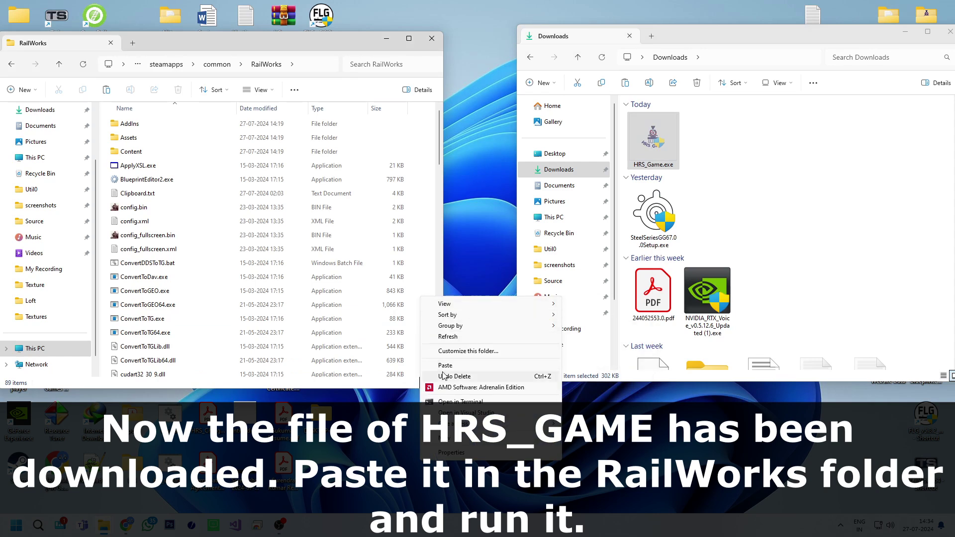
pyautogui.click(449, 367)
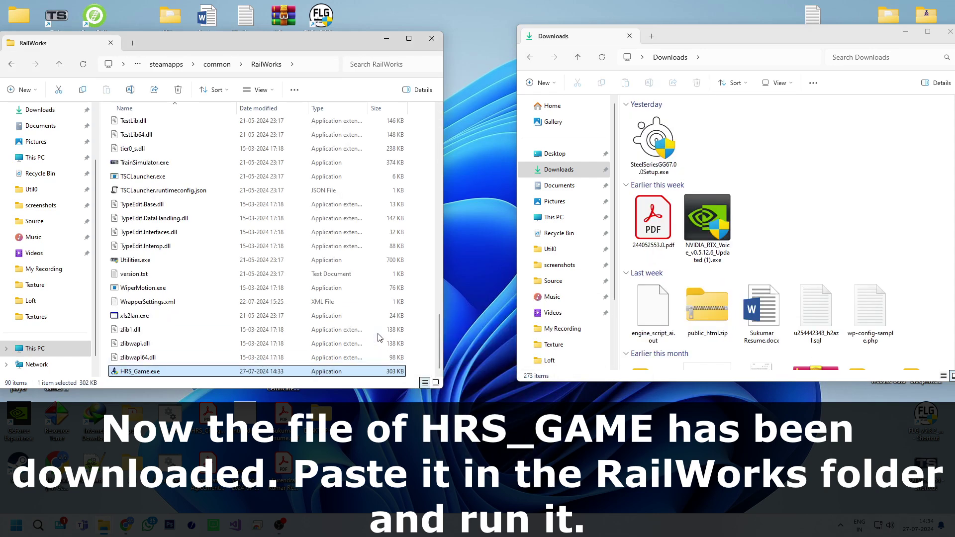
# Step: Run HRS_Game.exe despite the SmartScreen block, install it into the RailWorks folder, and close the setup
pyautogui.doubleClick(137, 372)
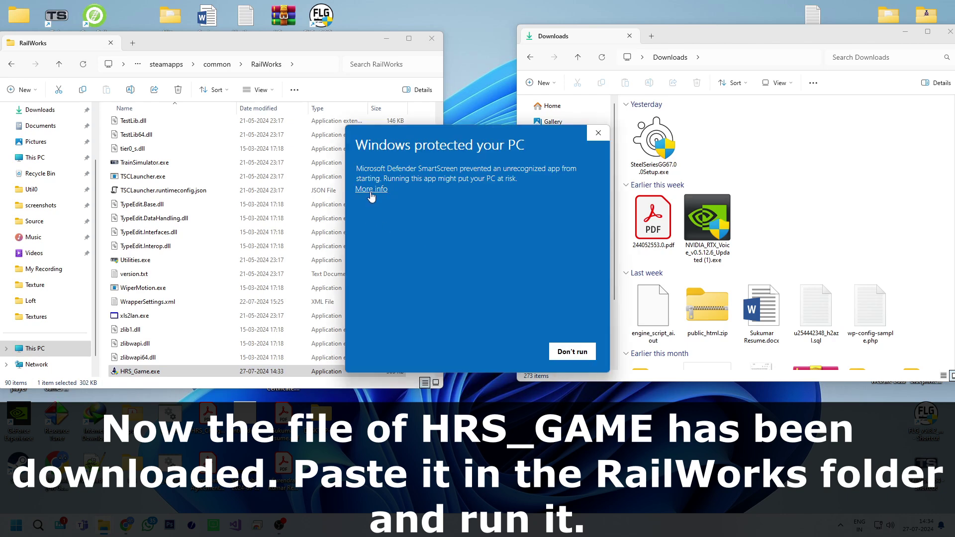
pyautogui.click(371, 190)
pyautogui.click(513, 351)
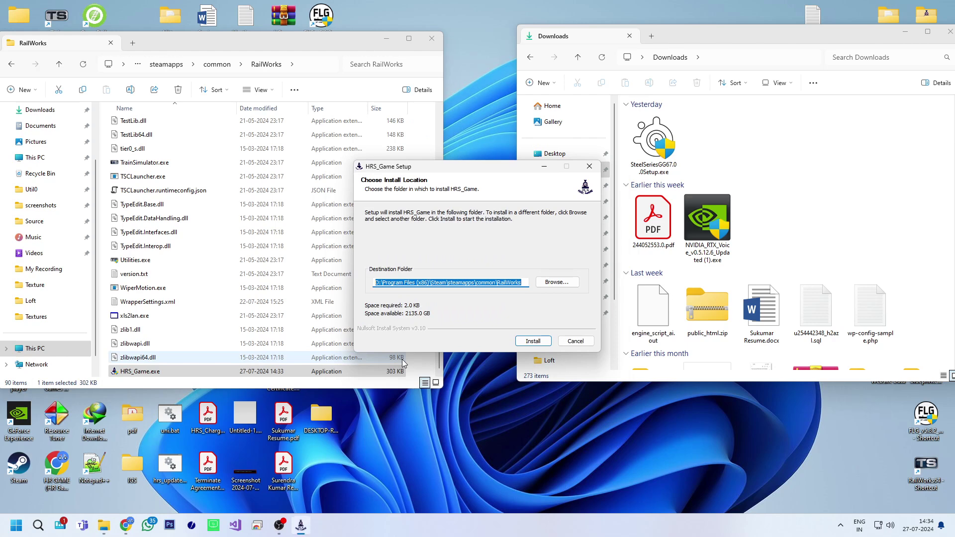
pyautogui.click(532, 342)
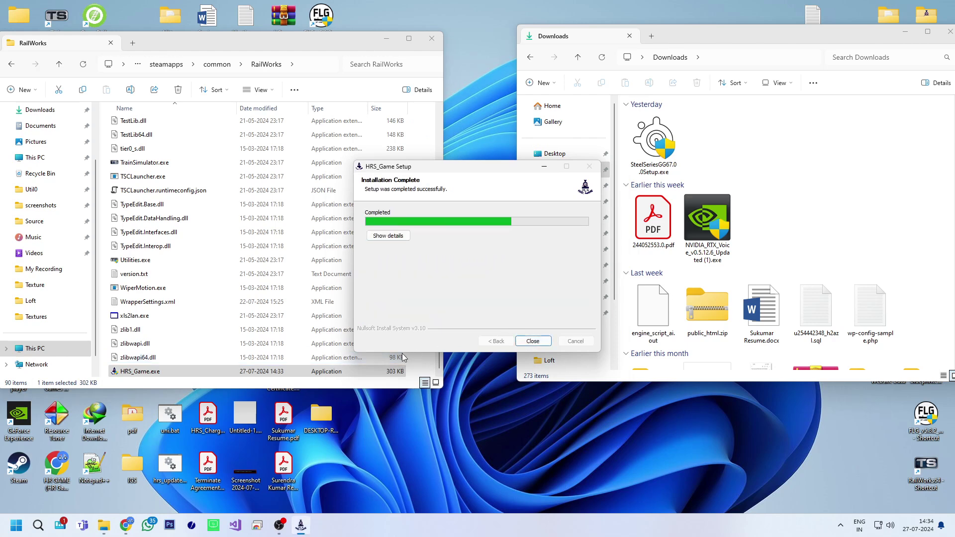
pyautogui.click(533, 341)
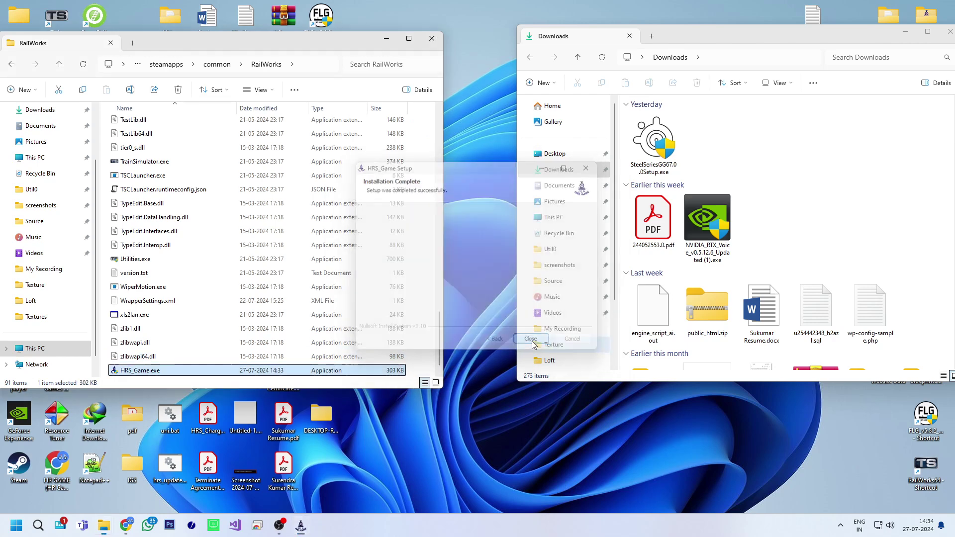
# Step: Run hrs_update.bat from the RailWorks folder as administrator
pyautogui.scroll(-1, 192, 341)
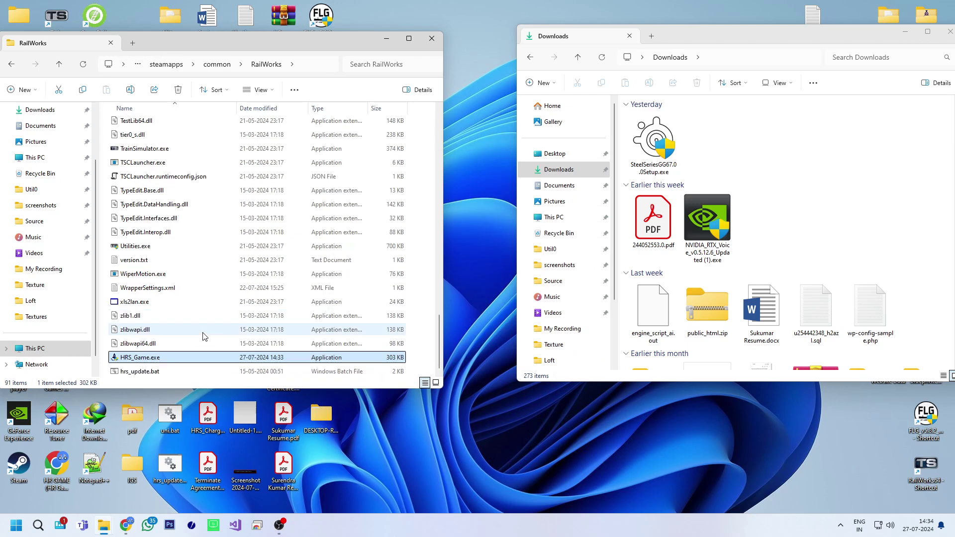
pyautogui.click(149, 372)
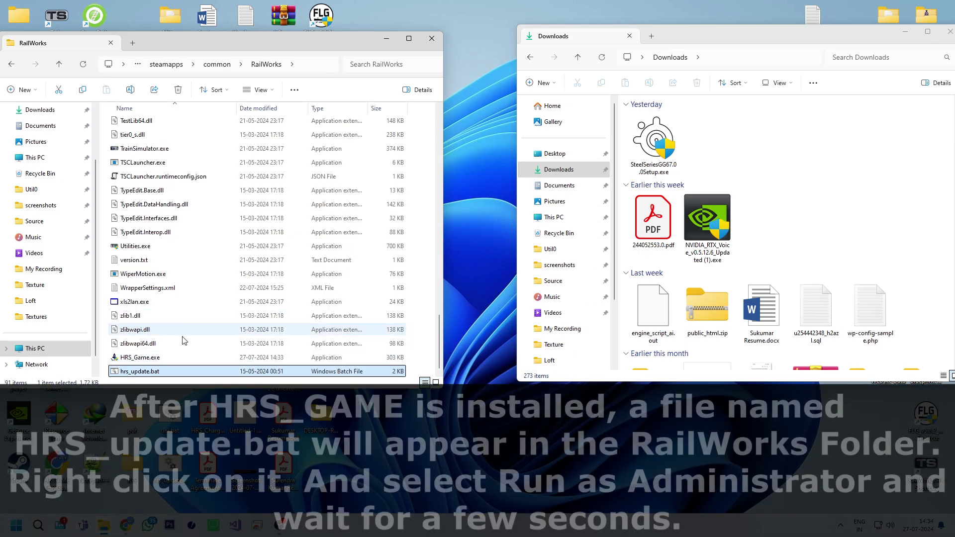
pyautogui.rightClick(152, 373)
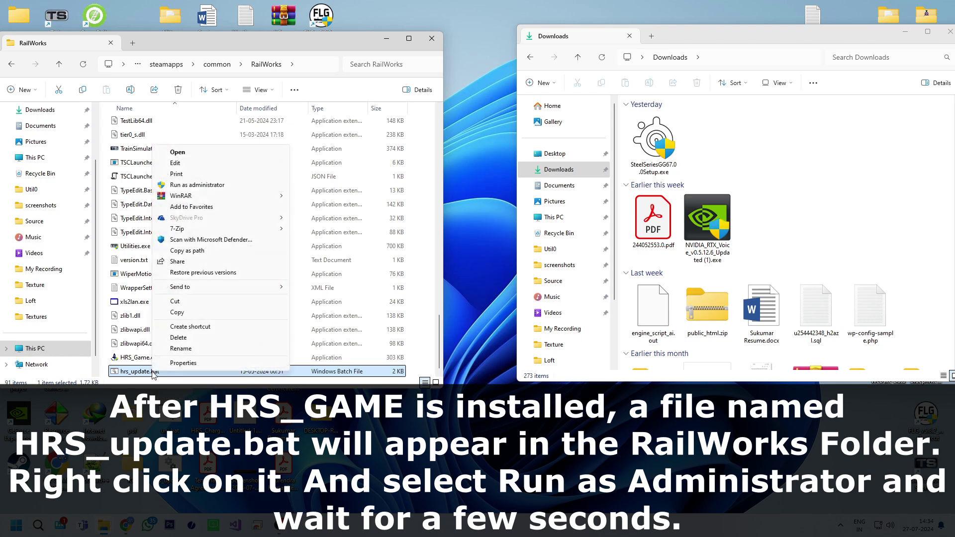
pyautogui.click(215, 186)
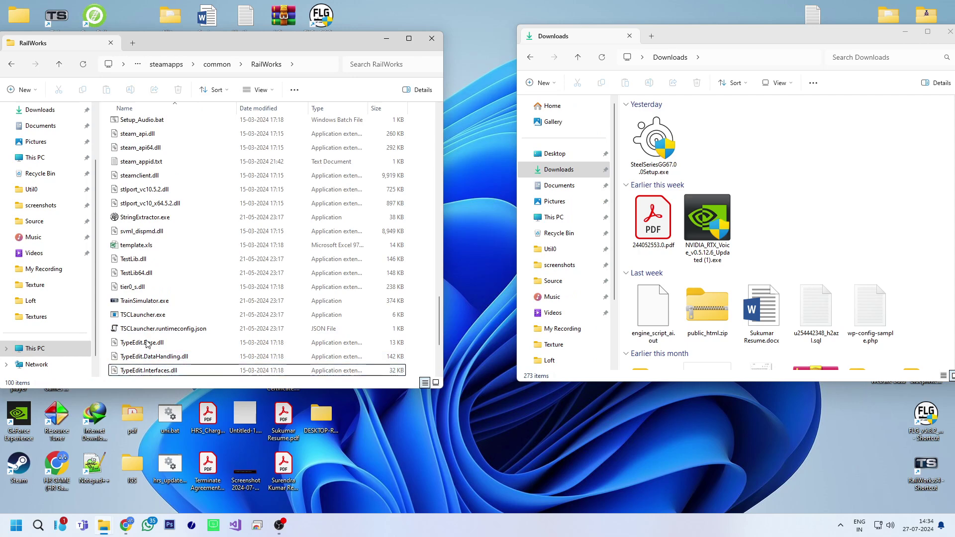
# Step: Find HRGame.exe in the RailWorks folder and launch it
pyautogui.scroll(5, 156, 331)
pyautogui.scroll(10, 155, 330)
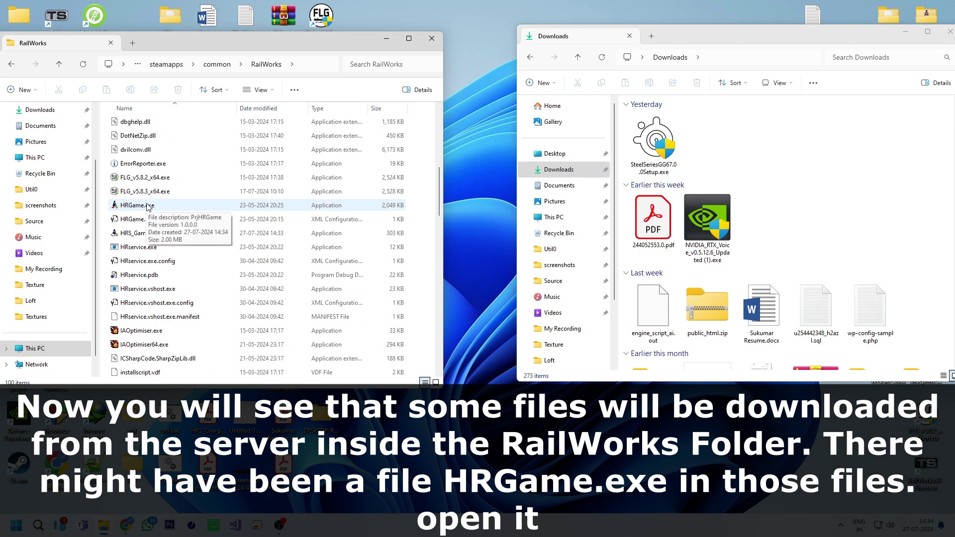
pyautogui.doubleClick(149, 206)
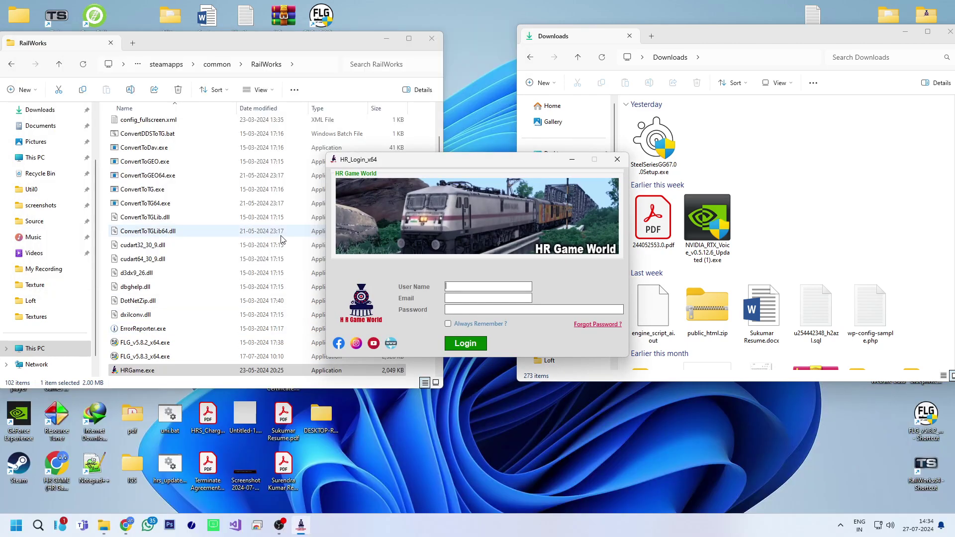
# Step: Enter the account's user name, e-mail and password, enable Always Remember, and log in
pyautogui.write('HR Game World')
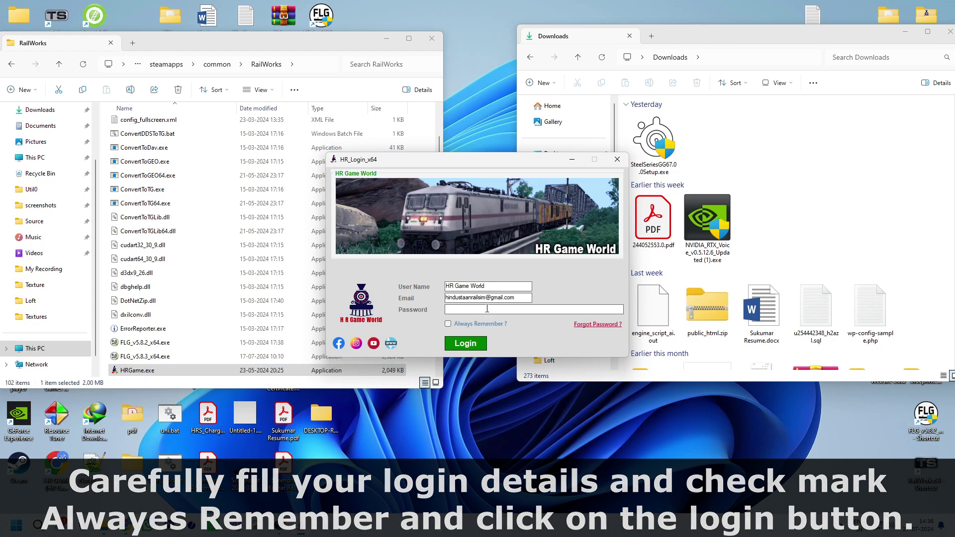
pyautogui.write('################')
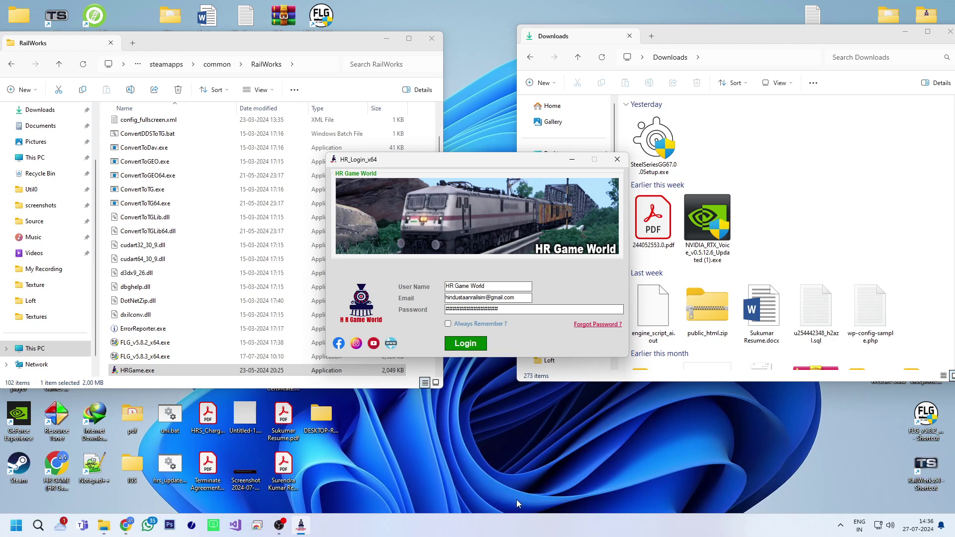
pyautogui.click(448, 323)
pyautogui.click(473, 344)
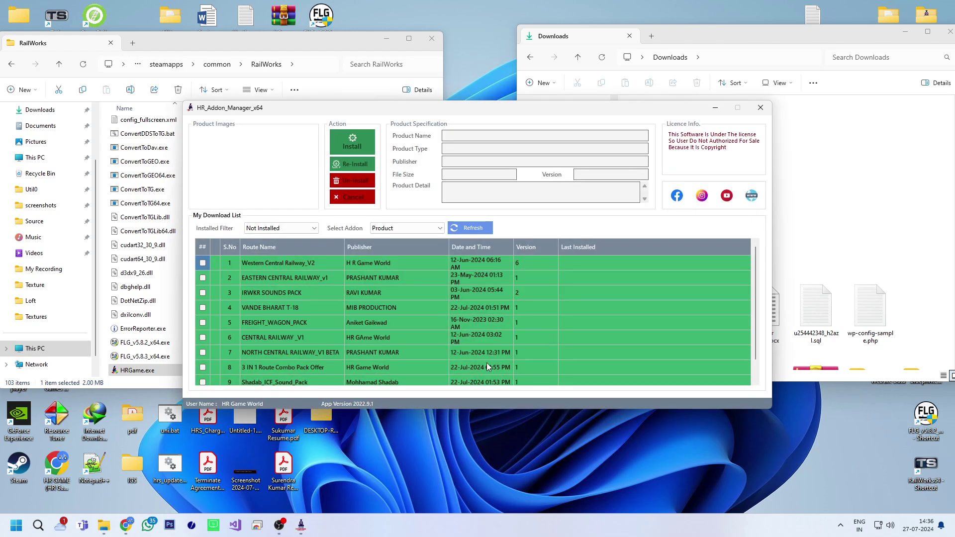
# Step: Select Western Central Railway_V2 in the download list to view its specification, and close the add-on manager
pyautogui.scroll(-1, 413, 299)
pyautogui.scroll(1, 421, 303)
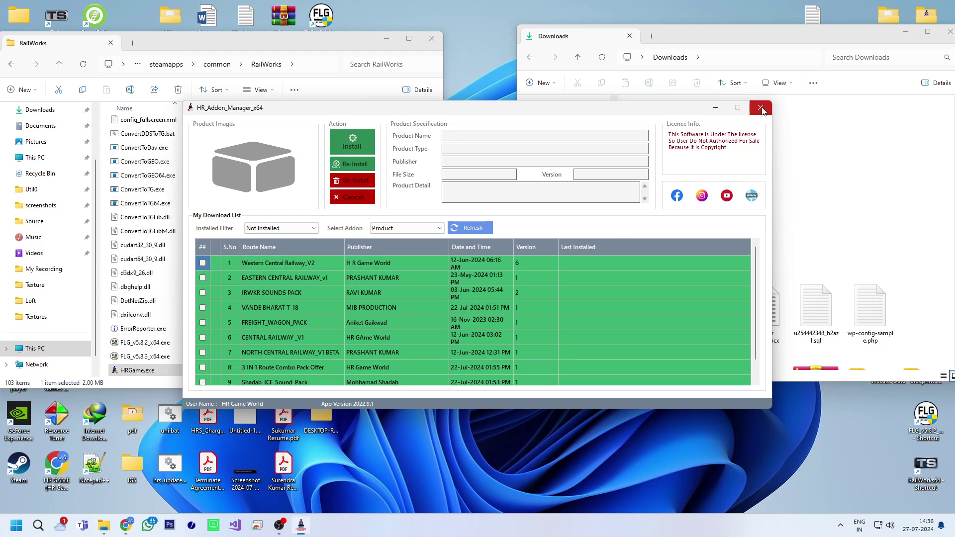
pyautogui.click(203, 264)
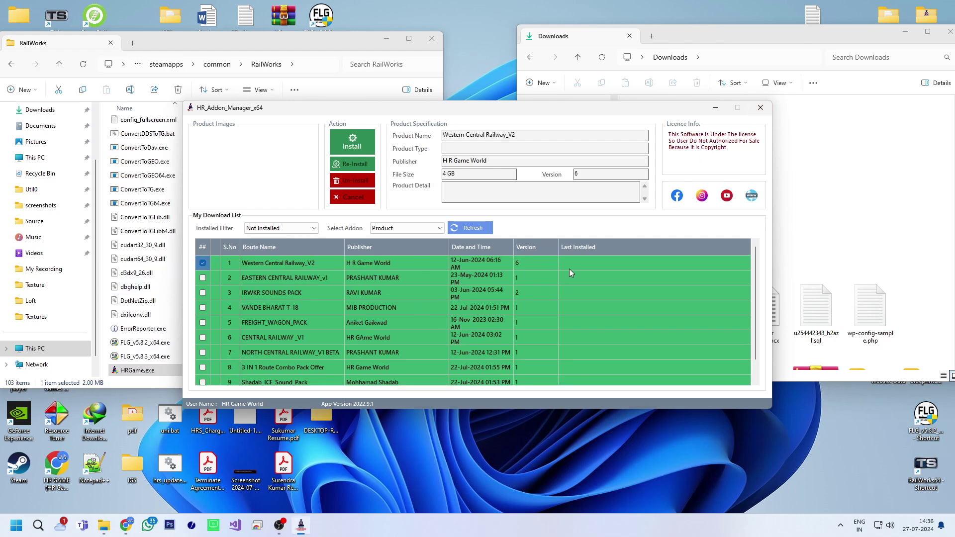
pyautogui.click(760, 108)
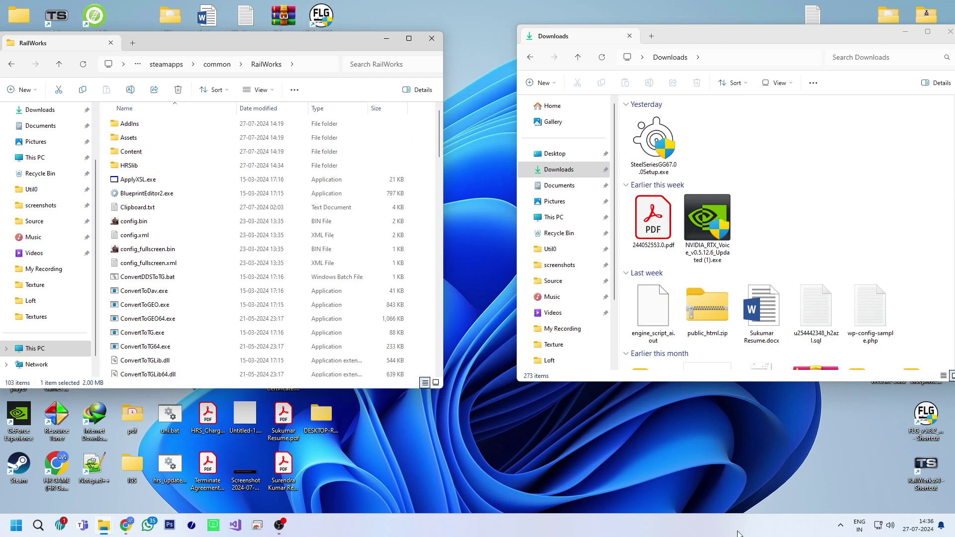
pyautogui.click(279, 525)
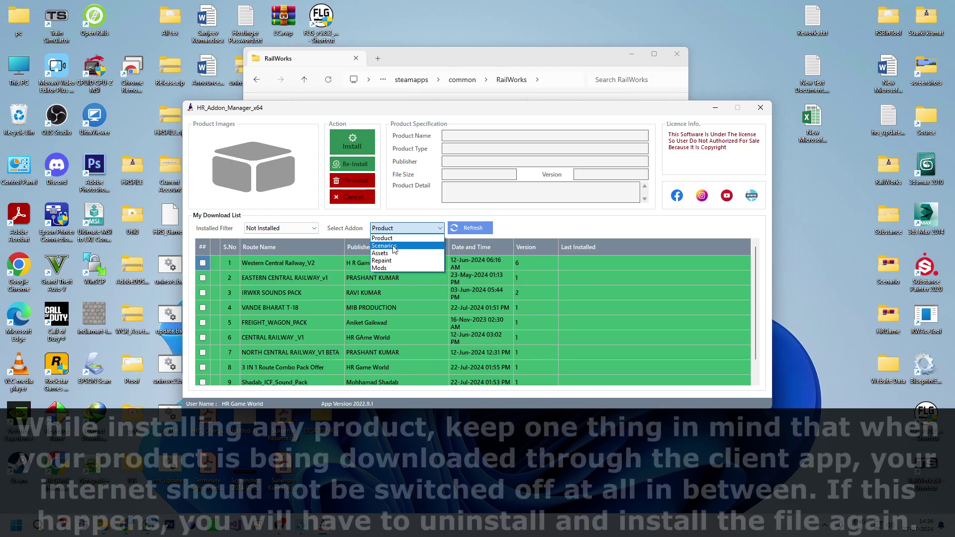
# Step: Switch the add-on type to Scenarios and look through the list down to its end
pyautogui.click(388, 251)
pyautogui.scroll(-7, 429, 327)
pyautogui.scroll(-8, 429, 328)
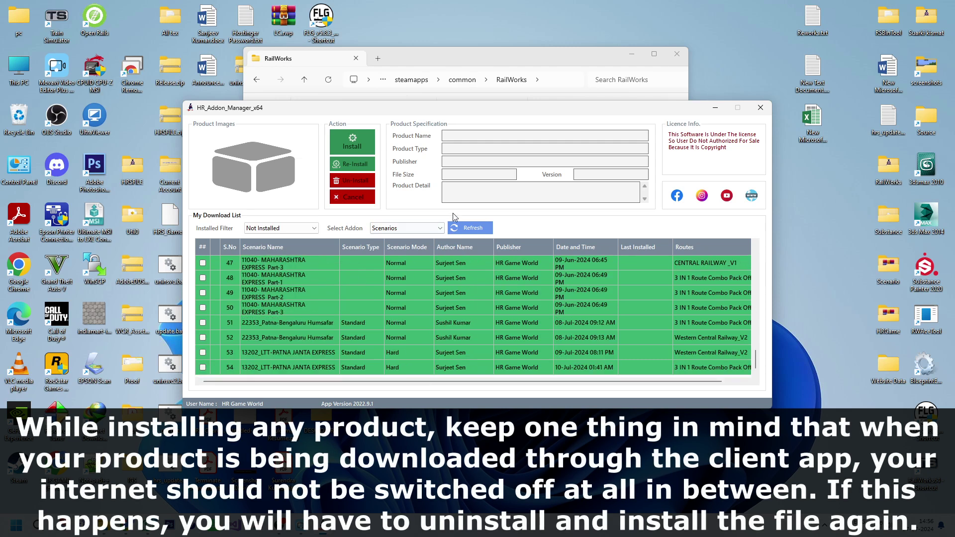
# Step: Filter the scenario list to Installed, and return the filter to Not Installed
pyautogui.click(298, 229)
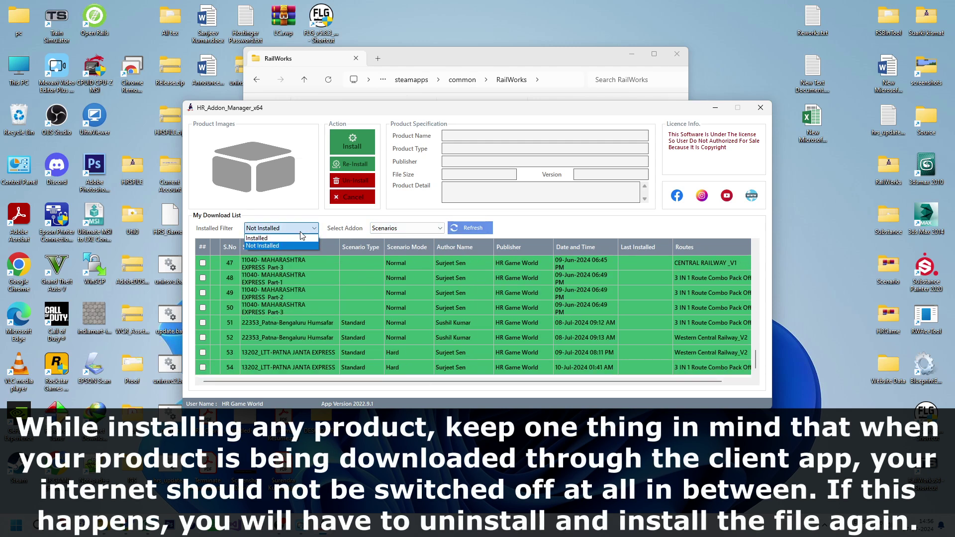
pyautogui.click(255, 244)
pyautogui.click(258, 229)
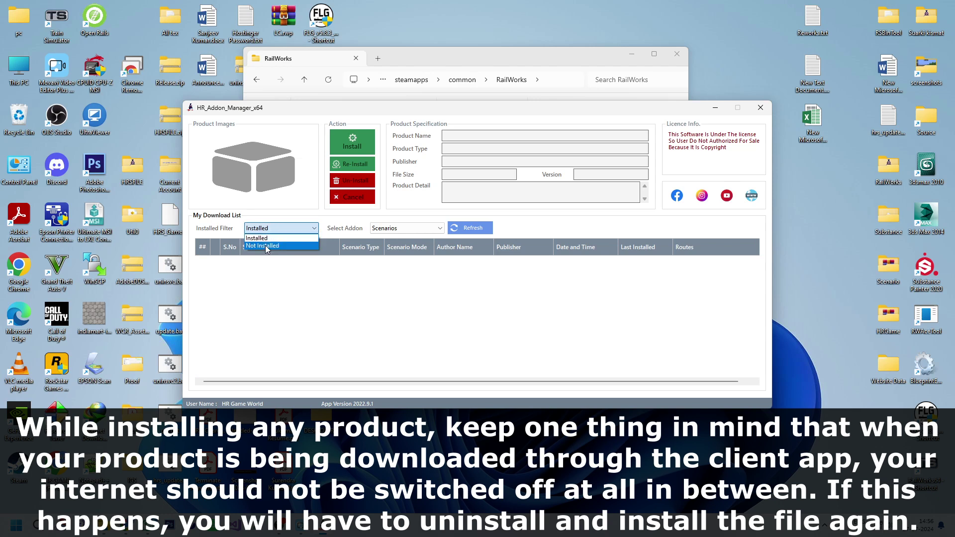
pyautogui.click(264, 245)
# Step: Switch the add-on type back to Product and look through the products that are not installed
pyautogui.click(410, 229)
pyautogui.click(393, 246)
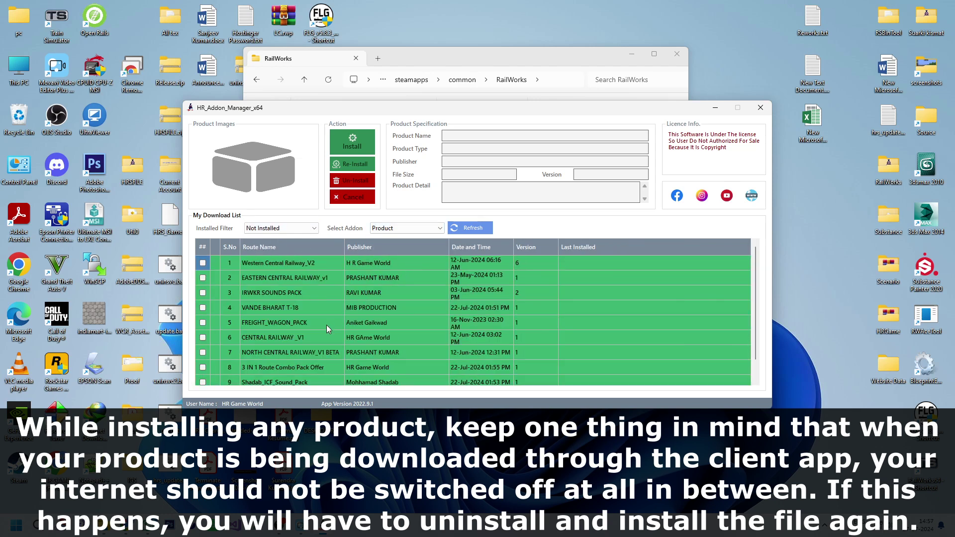
pyautogui.scroll(-1, 282, 359)
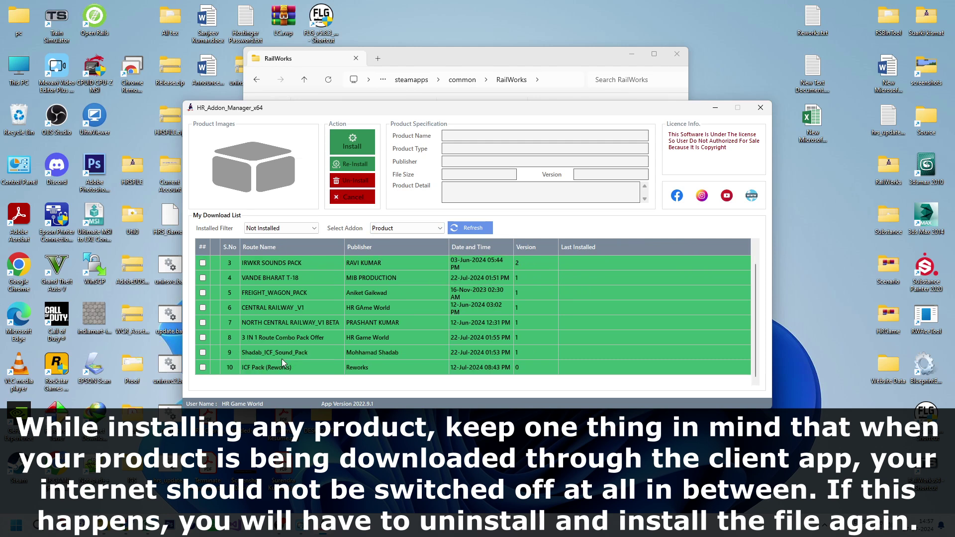
# Step: Install the FREIGHT_WAGON_PACK product from the download list and close the installation message
pyautogui.scroll(1, 258, 367)
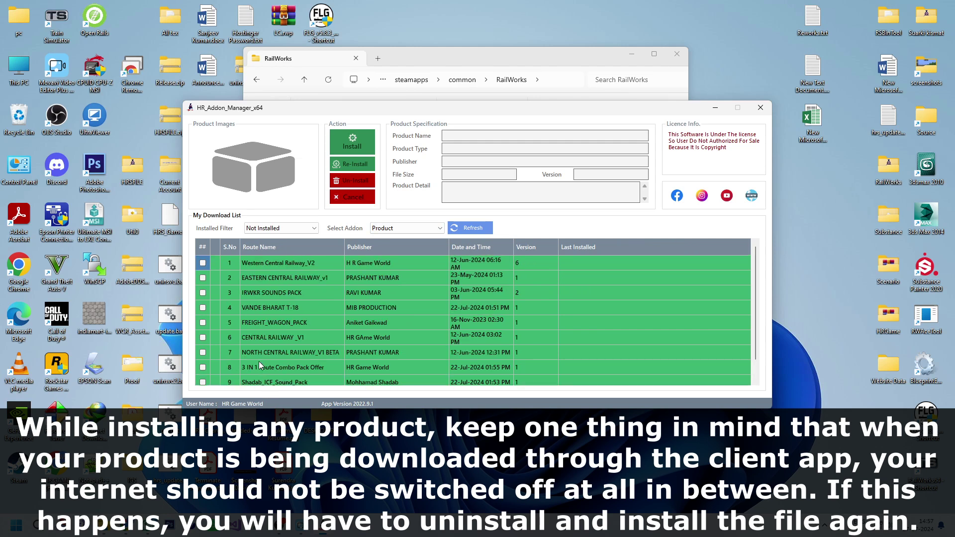
pyautogui.click(203, 323)
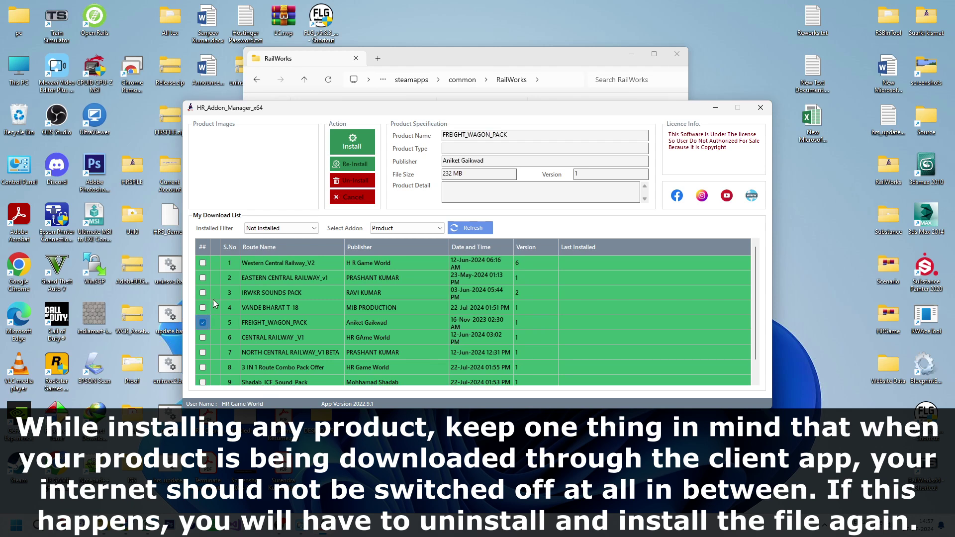
pyautogui.click(353, 147)
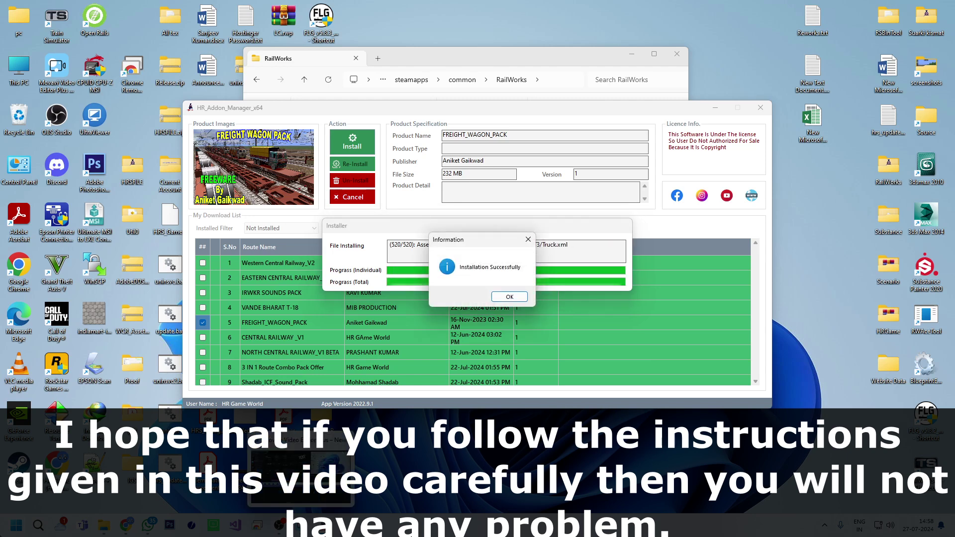
pyautogui.click(504, 297)
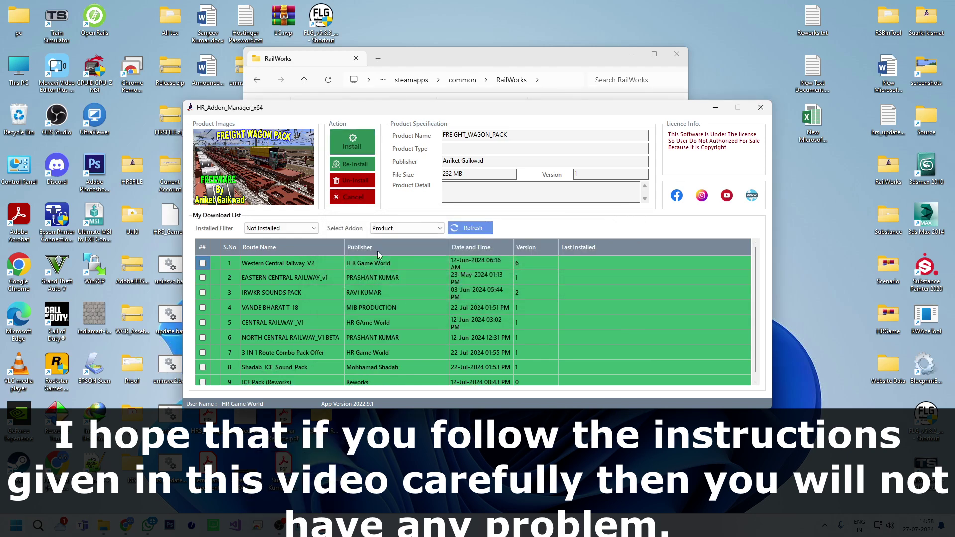
# Step: Filter the product list to Installed and check the FREIGHT_WAGON_PACK entry with its release and last-installed dates
pyautogui.click(281, 228)
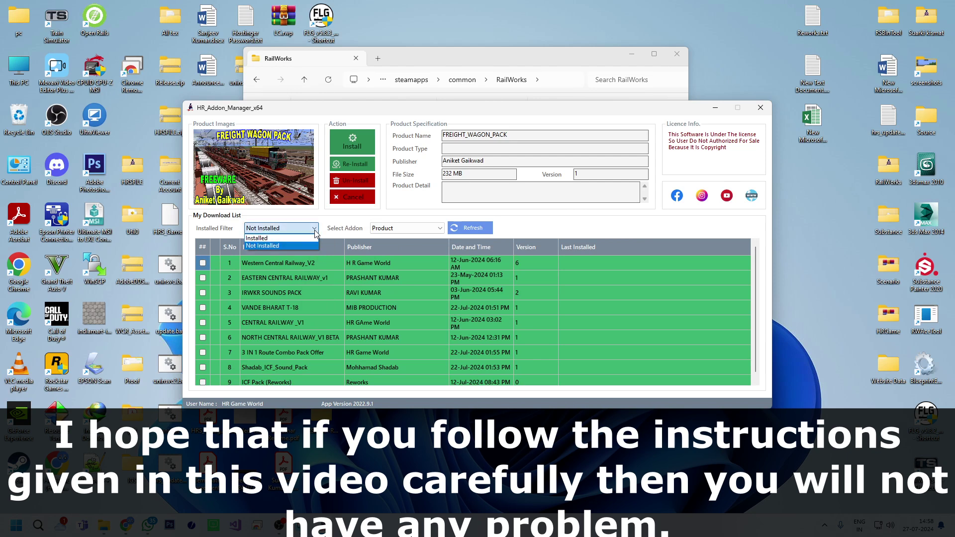
pyautogui.click(264, 238)
pyautogui.click(203, 263)
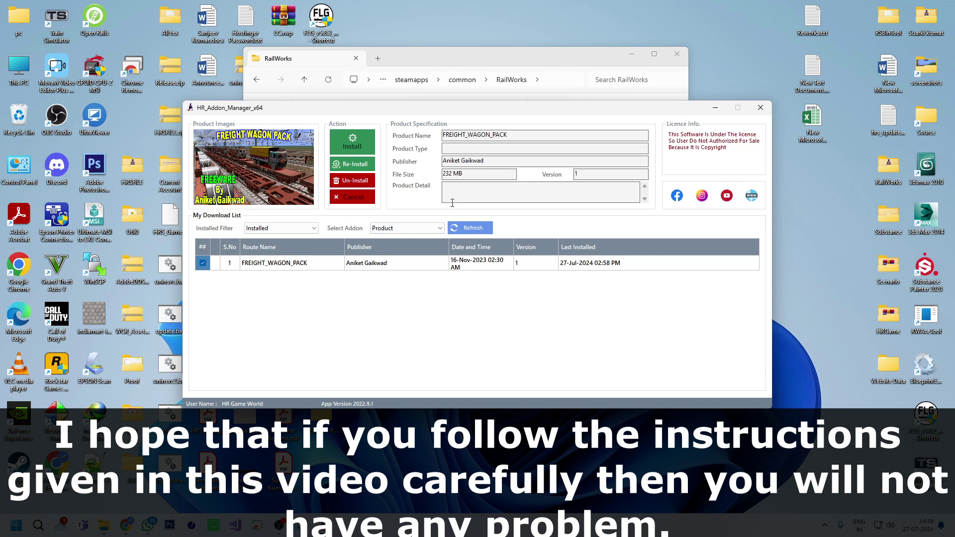
pyautogui.click(203, 263)
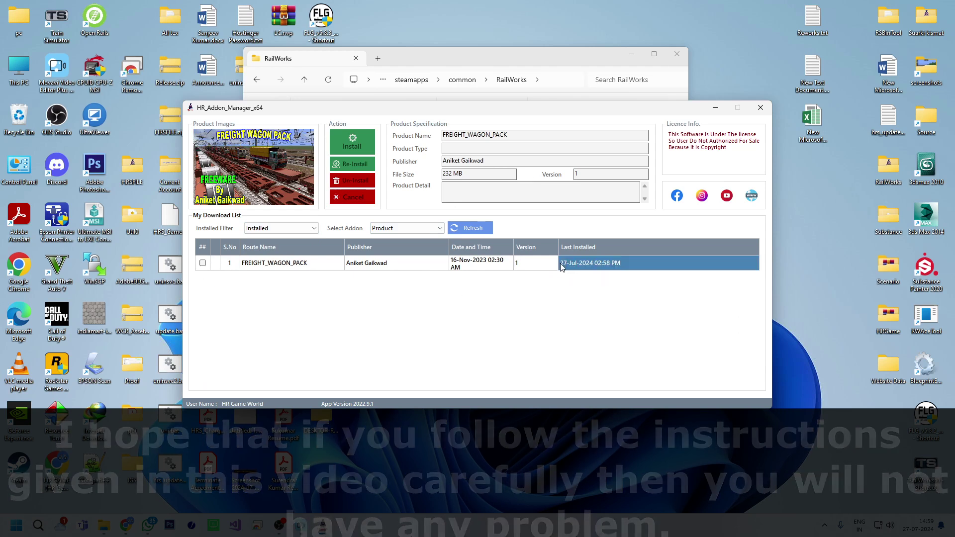
pyautogui.click(602, 267)
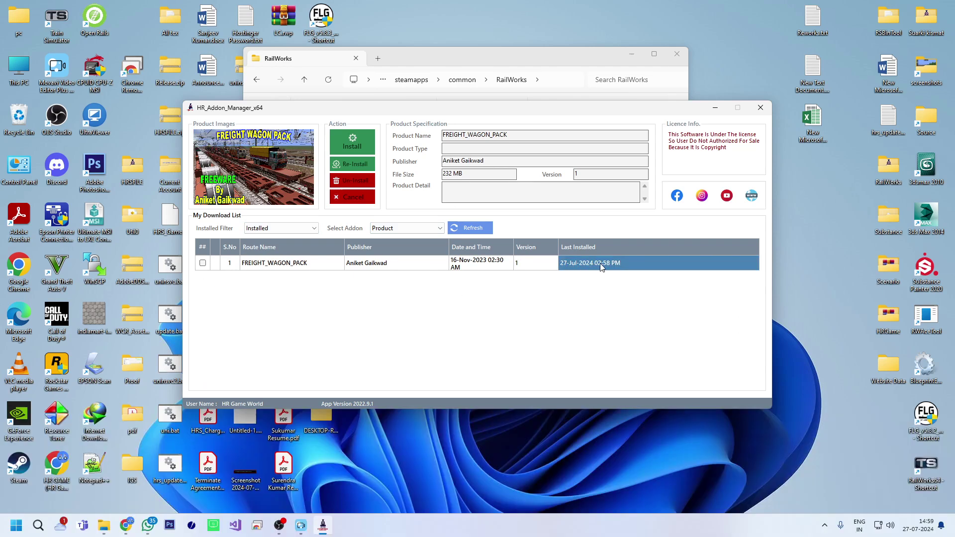
pyautogui.click(455, 266)
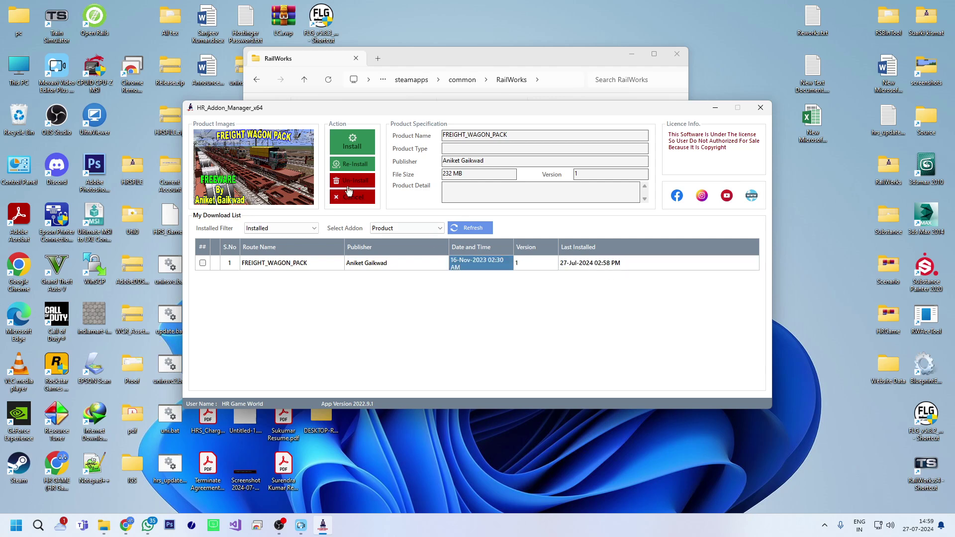